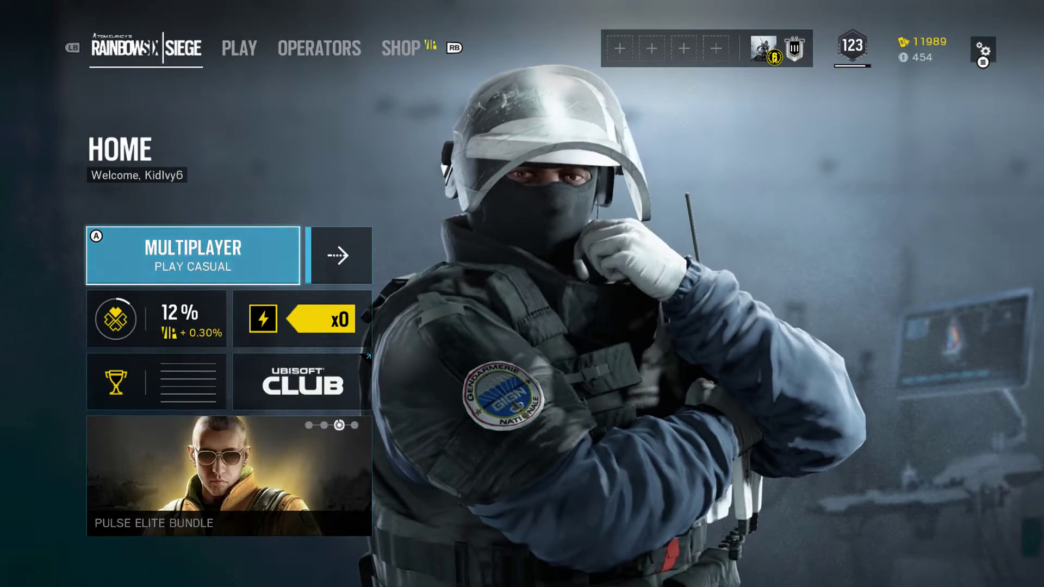
- Open the console guide over the game and look through the Messages and Notifications sections
key("super")
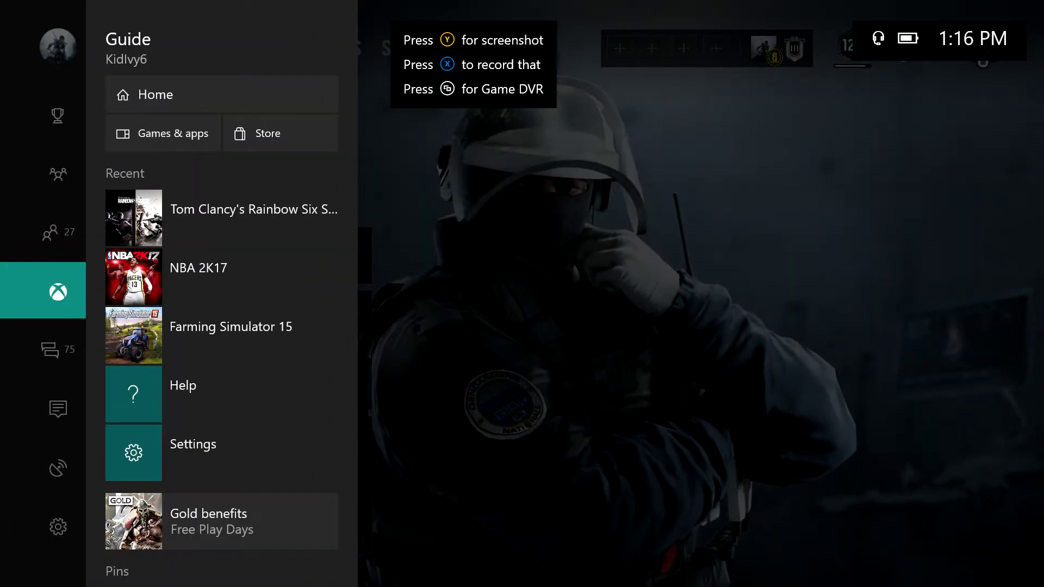
key("Down")
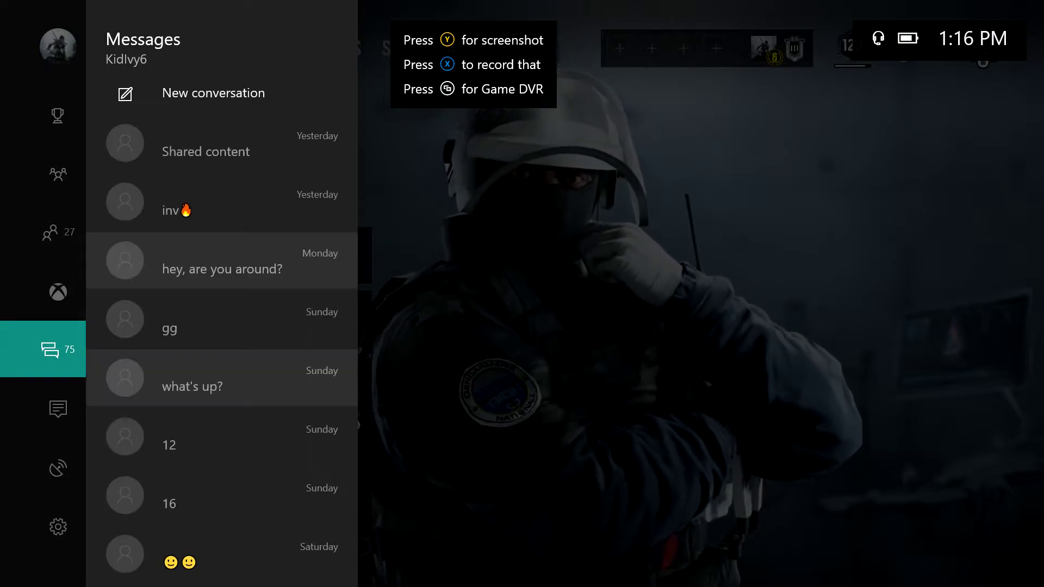
key("Down")
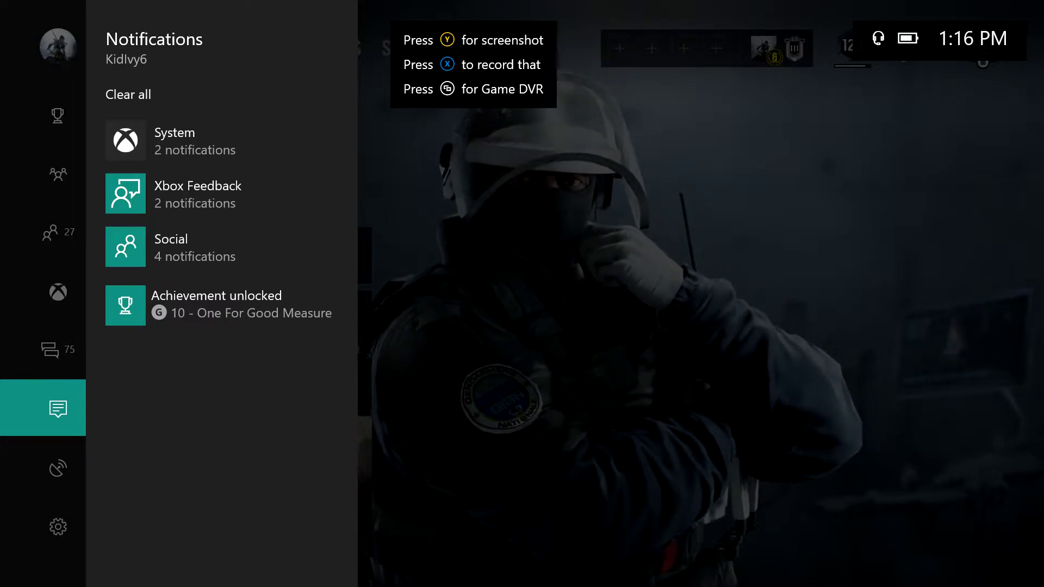
- Browse the Friends & clubs list from the clubs to the online friends and view the profile options of a friend watching Netflix
key("Left")
key("Left")
key("Left")
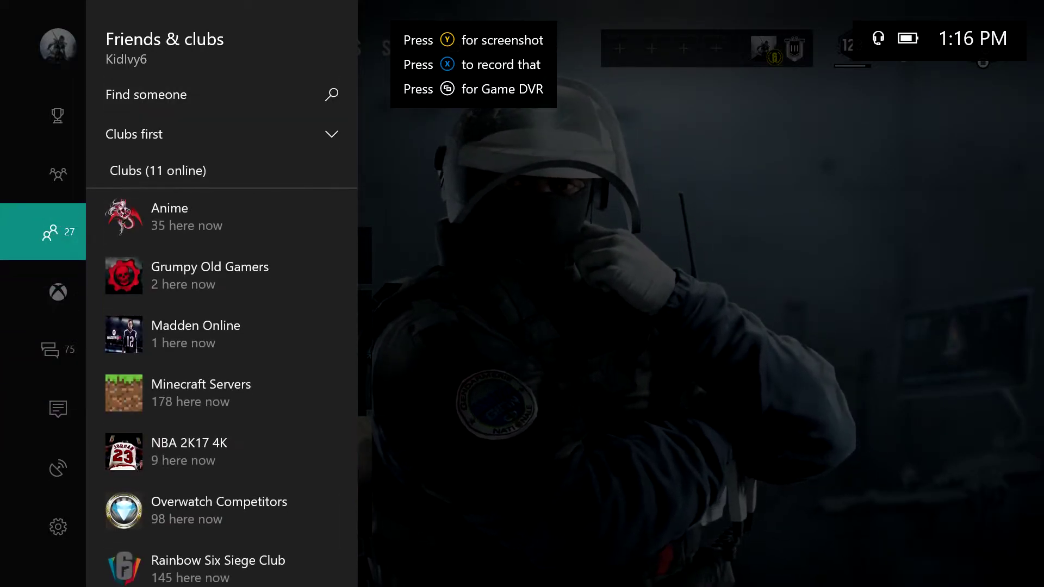
key("Down")
key("Down")
key("Down")
key("Down")
key("Down")
key("Down")
key("Down")
key("Down")
key("Down")
key("Down")
key("Down")
key("Down")
key("Down")
key("Down")
key("Down")
key("Down")
key("Down")
key("Down")
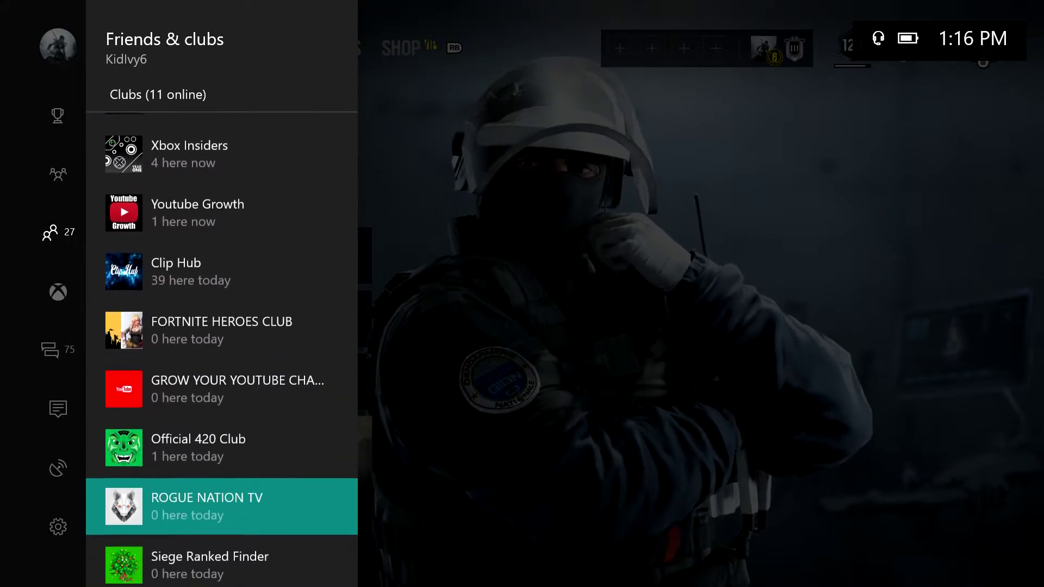
key("Down")
key("Down")
key("Down")
key("Down")
key("Down")
key("Down")
key("Down")
key("Down")
key("Down")
key("Down")
key("Down")
key("Down")
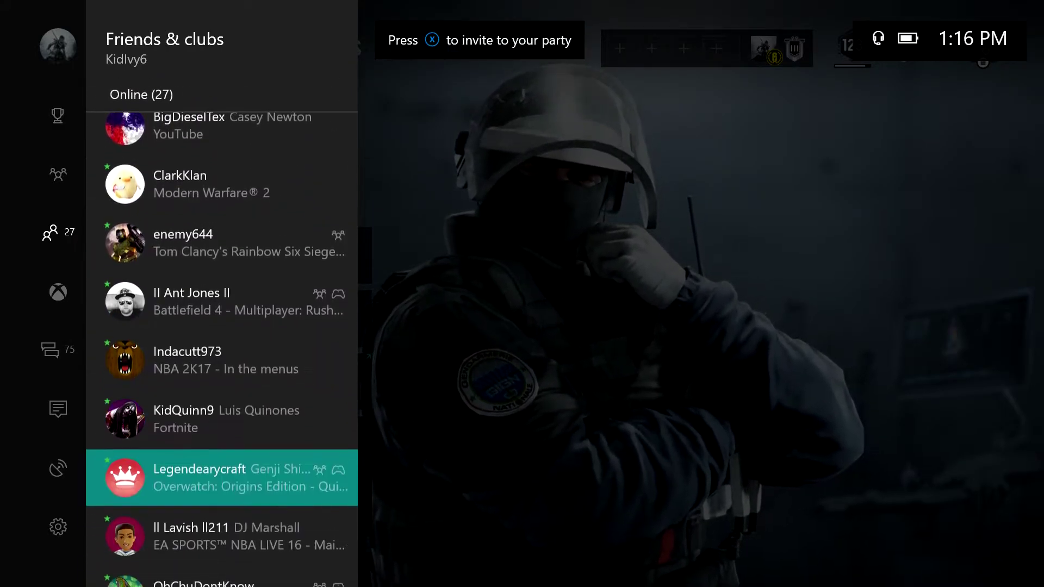
key("Down")
key("Down")
key("Down")
key("Down")
key("Down")
key("Up")
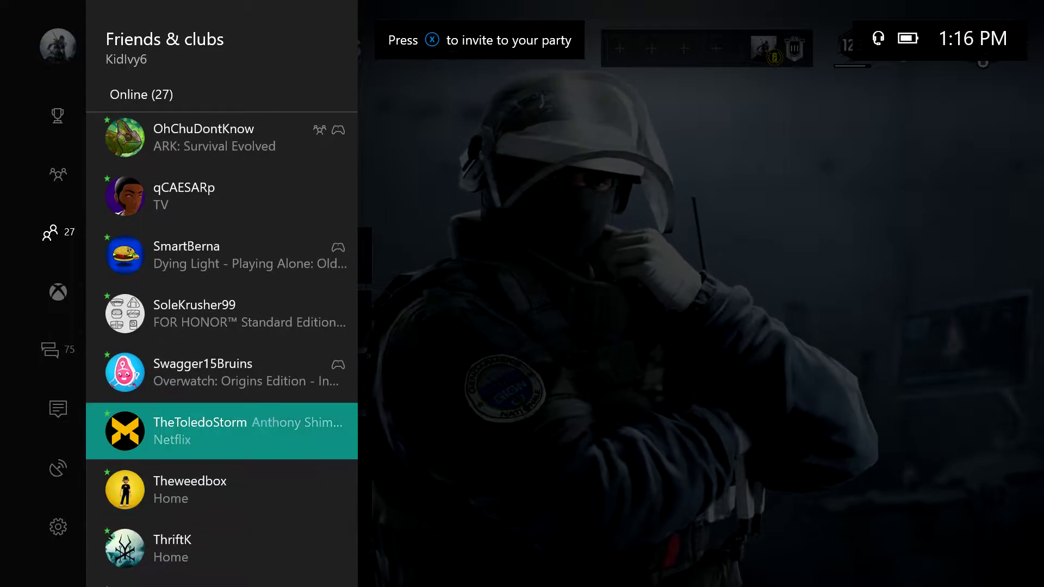
key("Return")
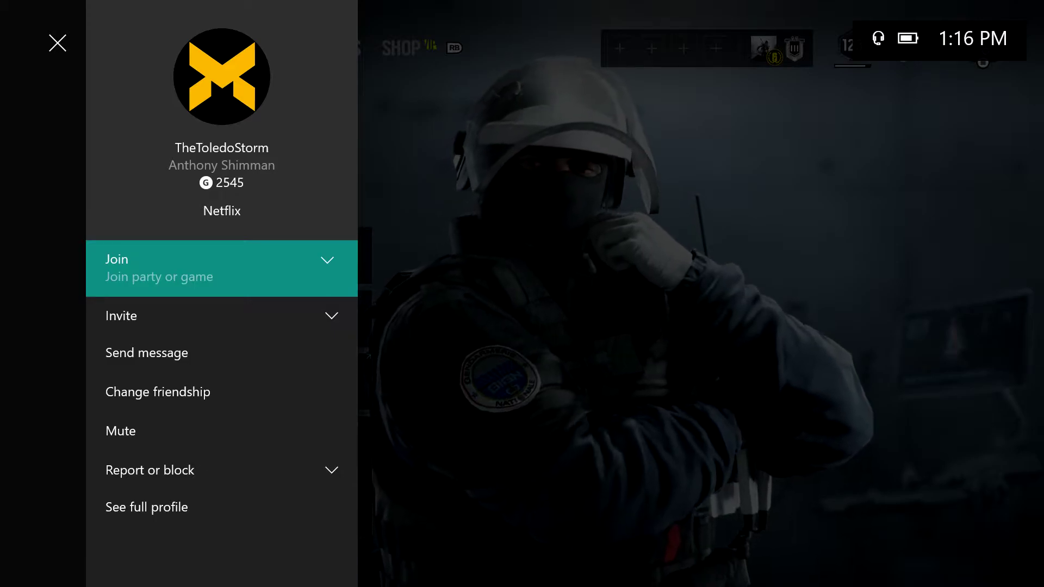
key("Escape")
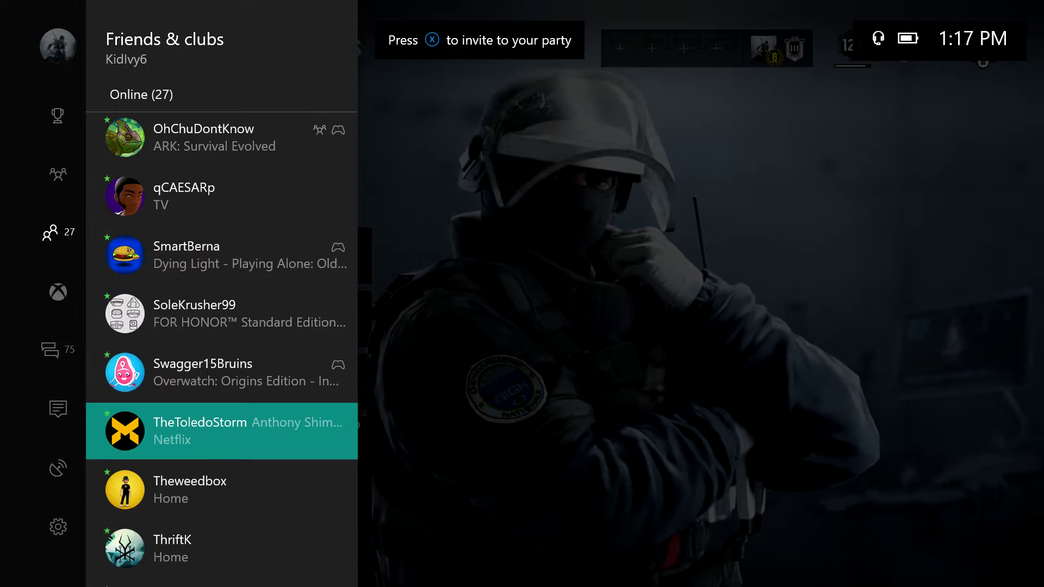
- Leave the friends list and open the Mixer broadcast setup for the running game
key("Left")
key("Down")
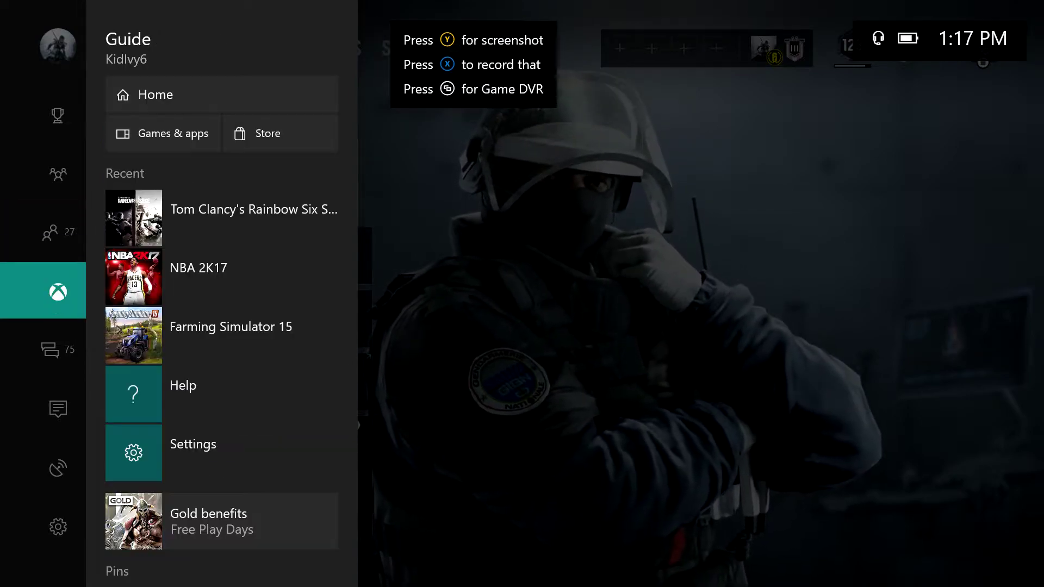
key("Escape")
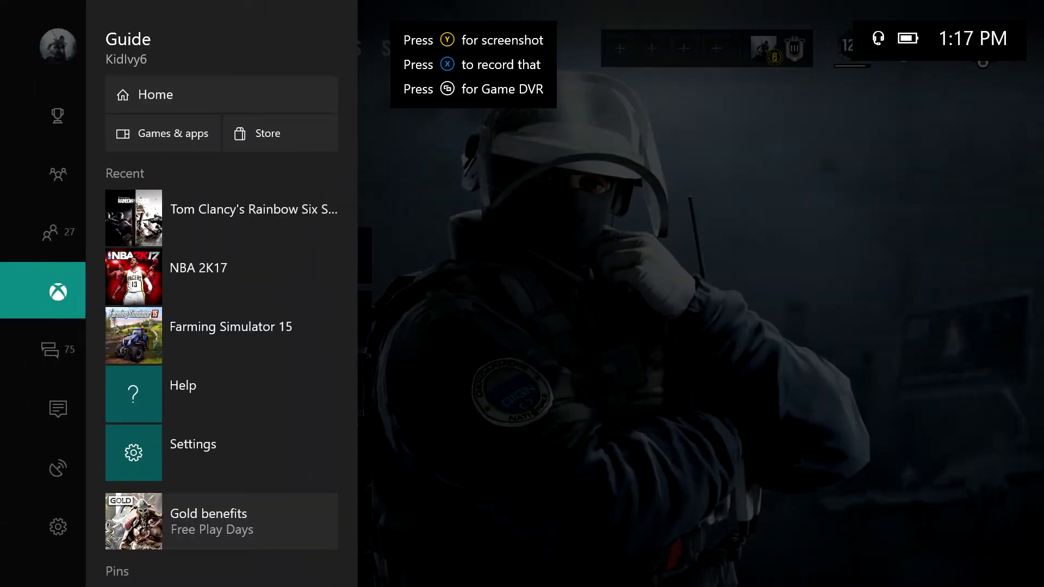
key("Down")
key("Down")
key("Down")
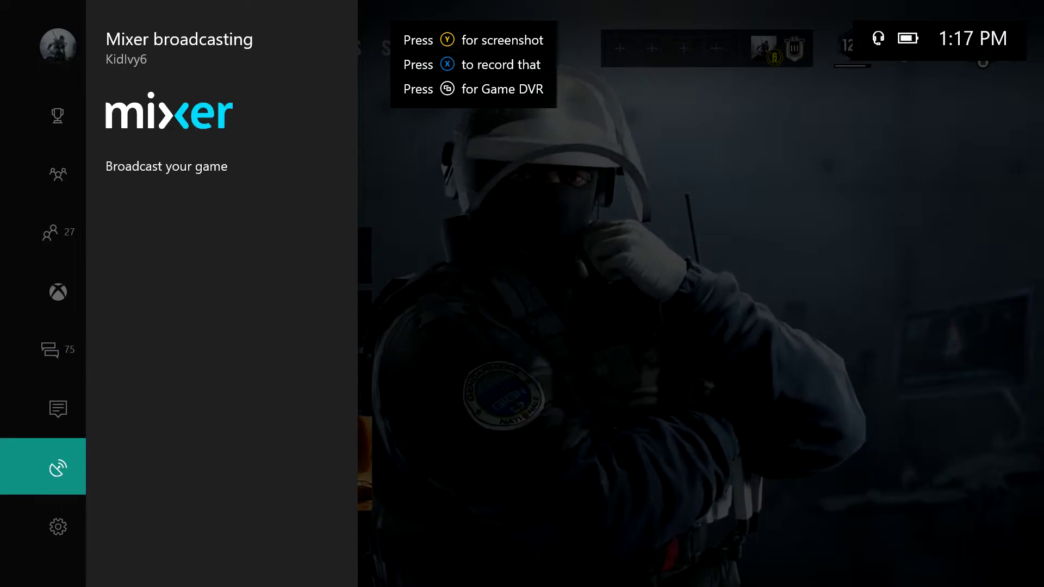
key("Right")
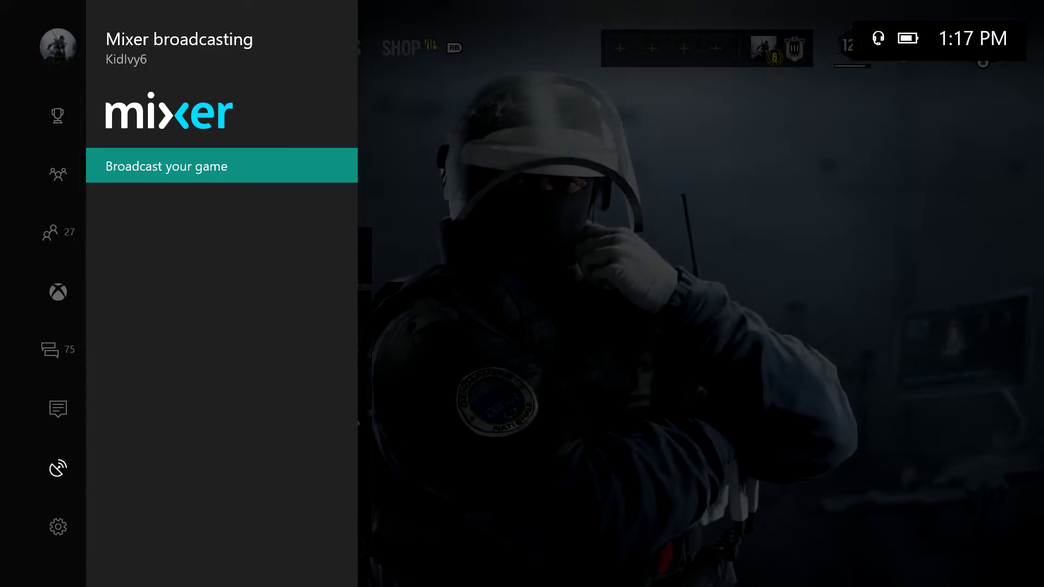
key("Return")
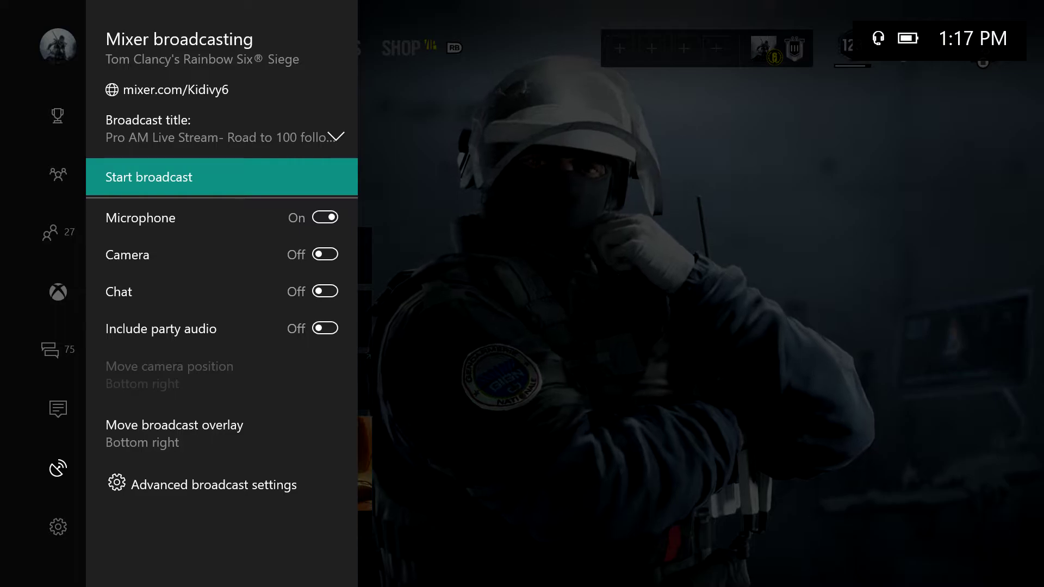
- Examine the options available for the broadcast title and channel, and return to the broadcast setup
key("Up")
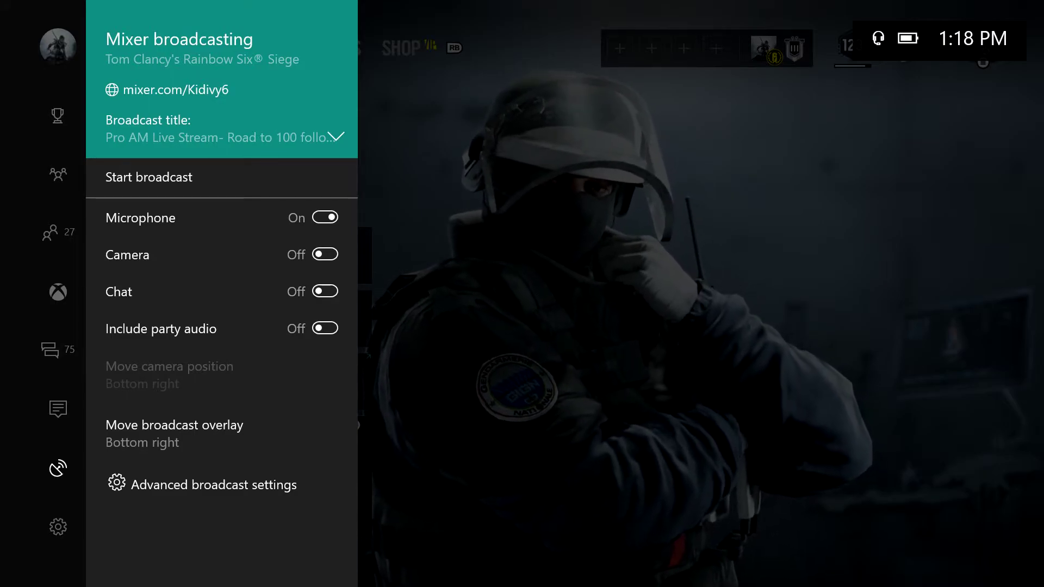
key("Return")
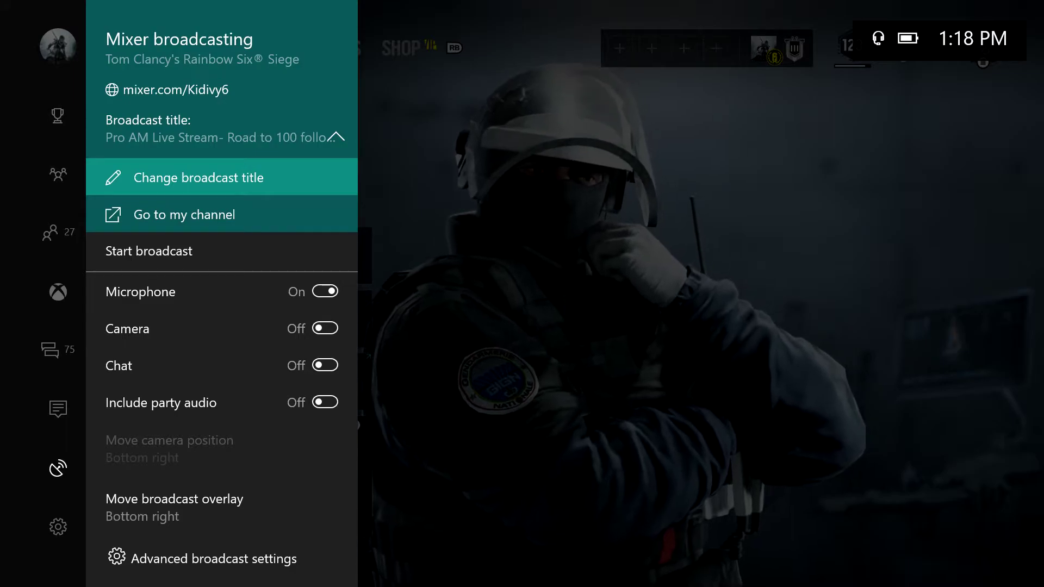
key("Down")
key("Down")
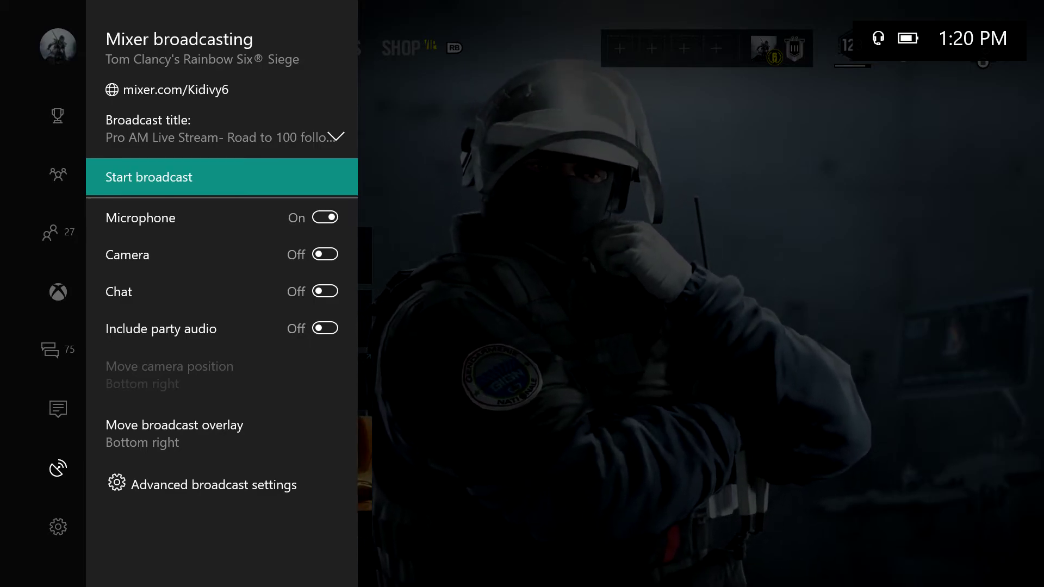
- Open the advanced broadcast settings and select High as the video quality
key("Down")
key("Down")
key("Down")
key("Down")
key("Down")
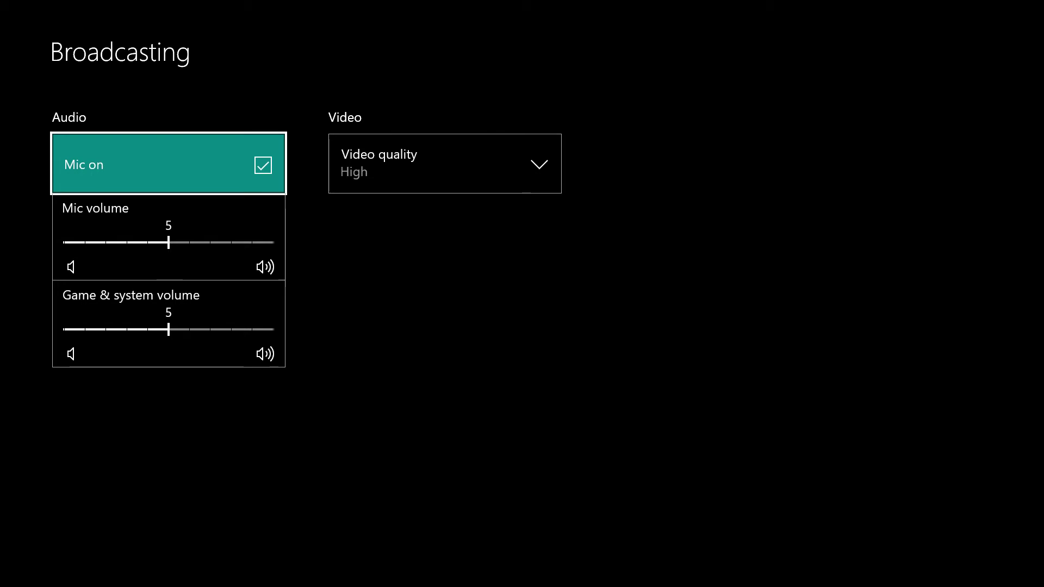
left_click(444, 163)
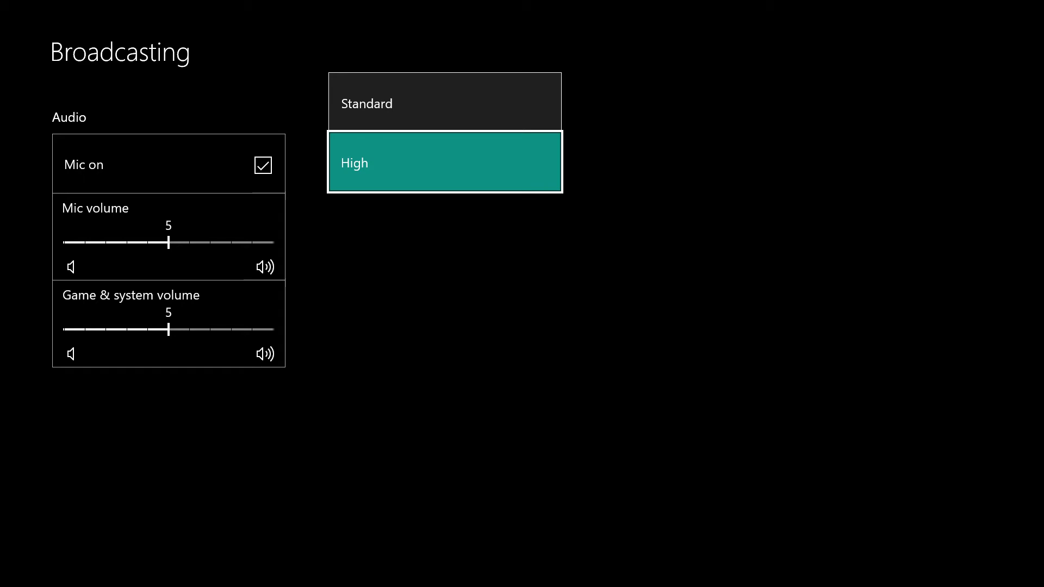
key("Return")
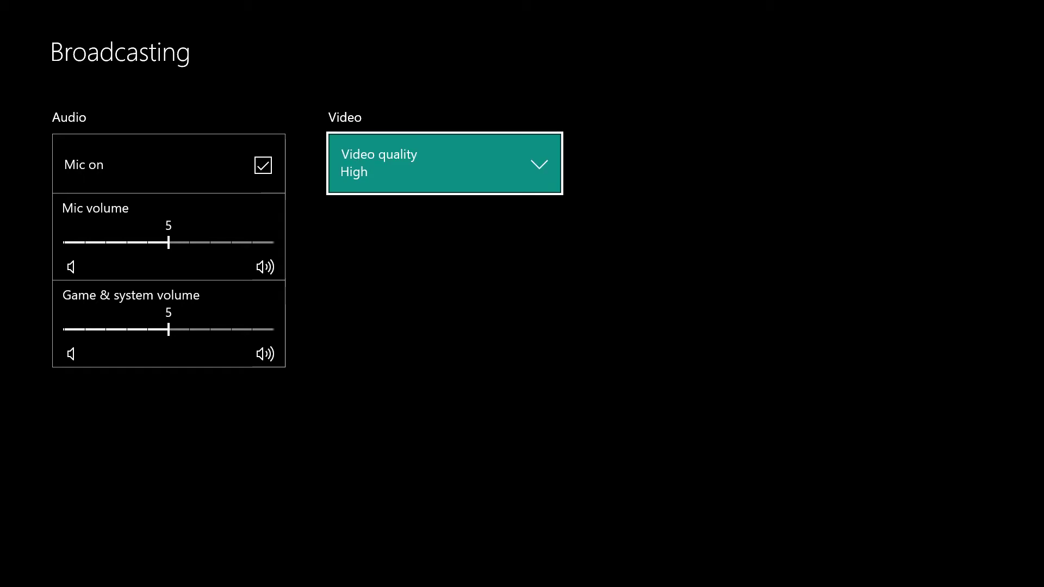